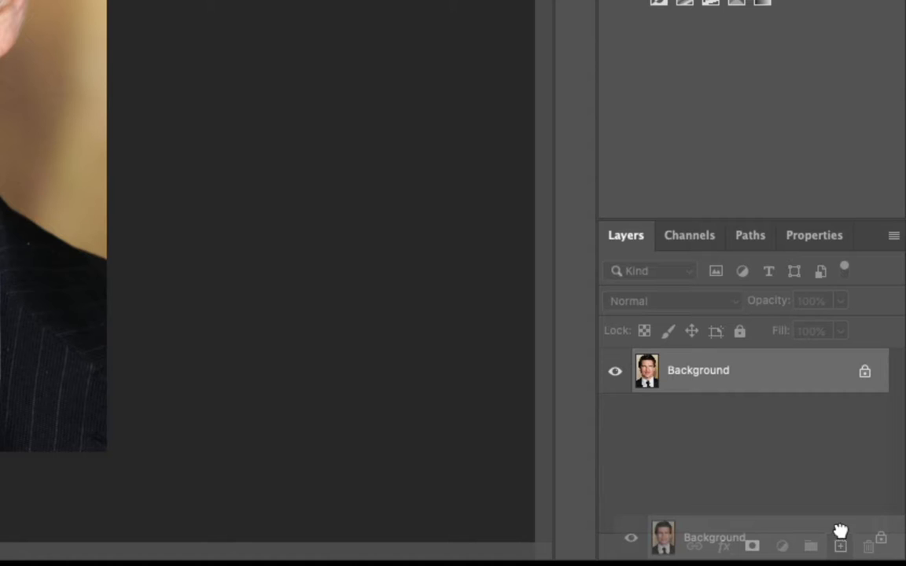
Duplicate the Background layer and open the copy in the Liquify filter
drag(840, 532, 840, 545)
key(ctrl+z)
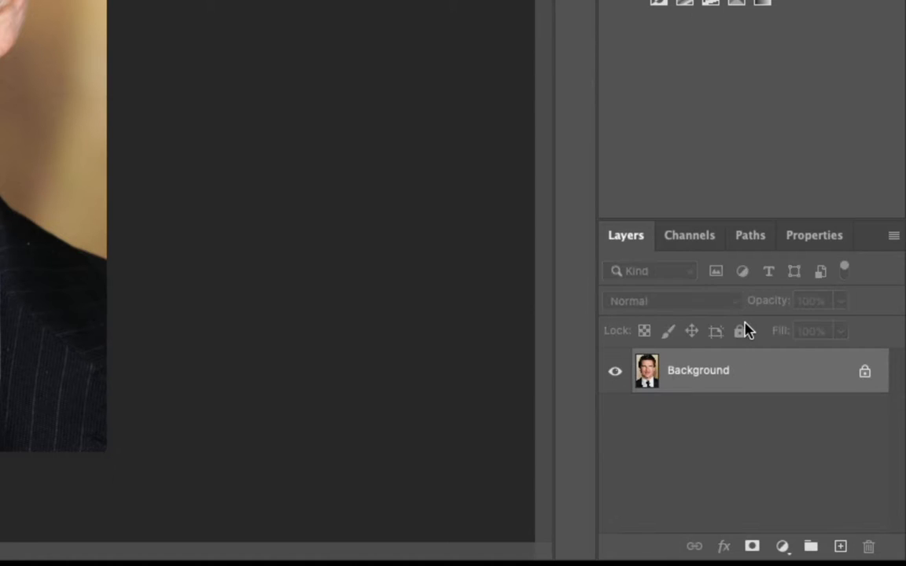
key(ctrl+j)
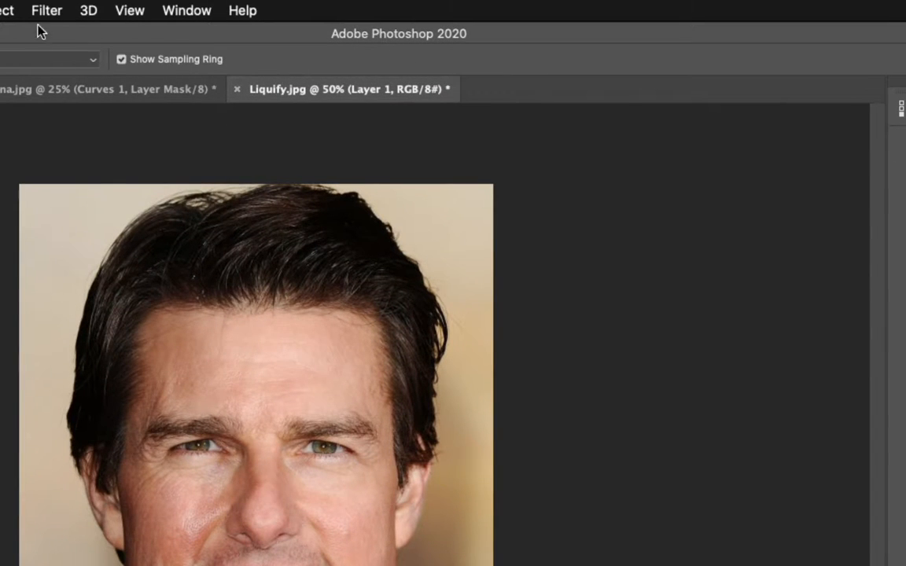
click(44, 12)
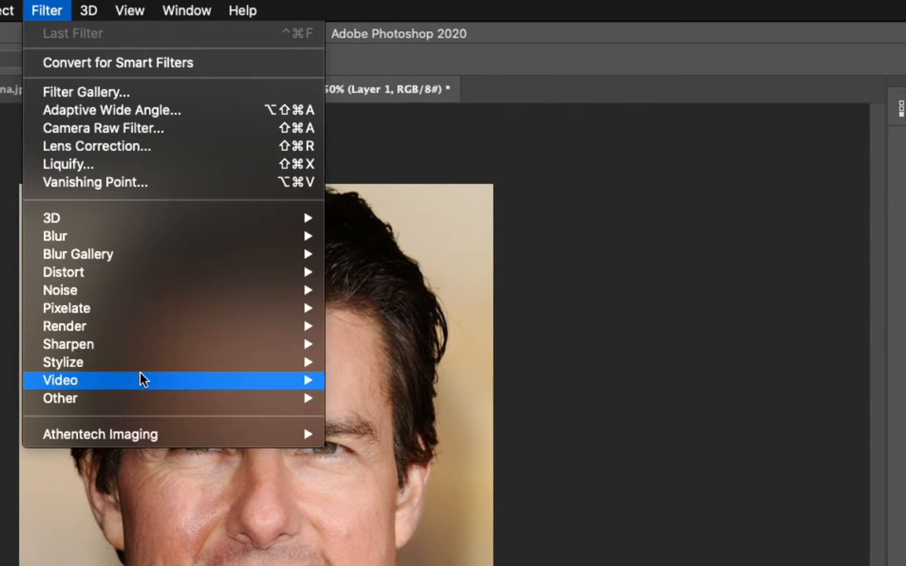
click(131, 165)
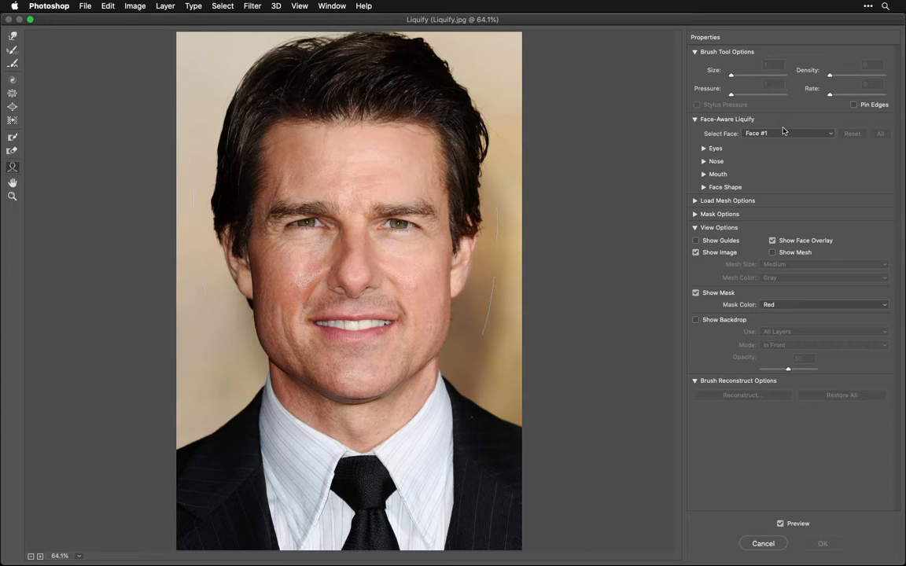
Set the first Face-Aware Eye Size value of Face #1 to 100
click(704, 149)
drag(793, 172, 767, 171)
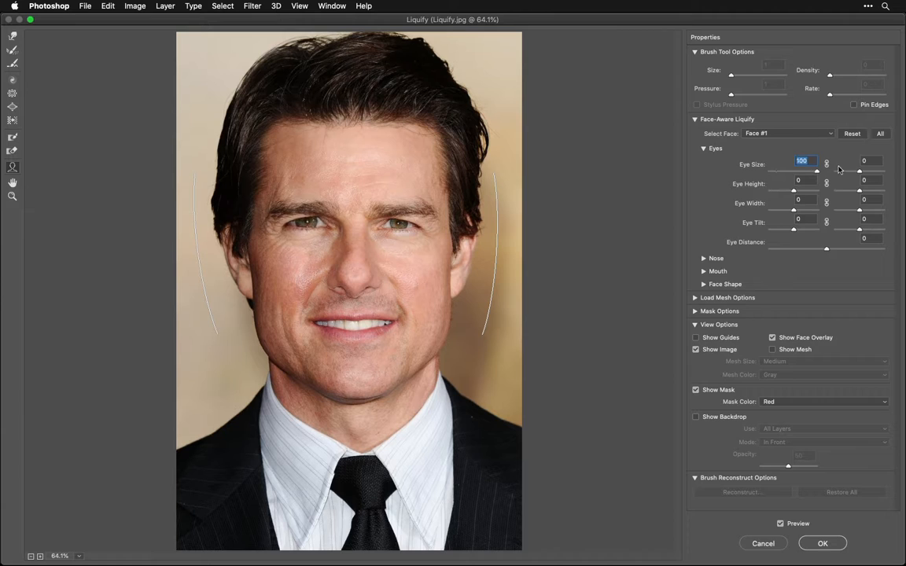
click(704, 149)
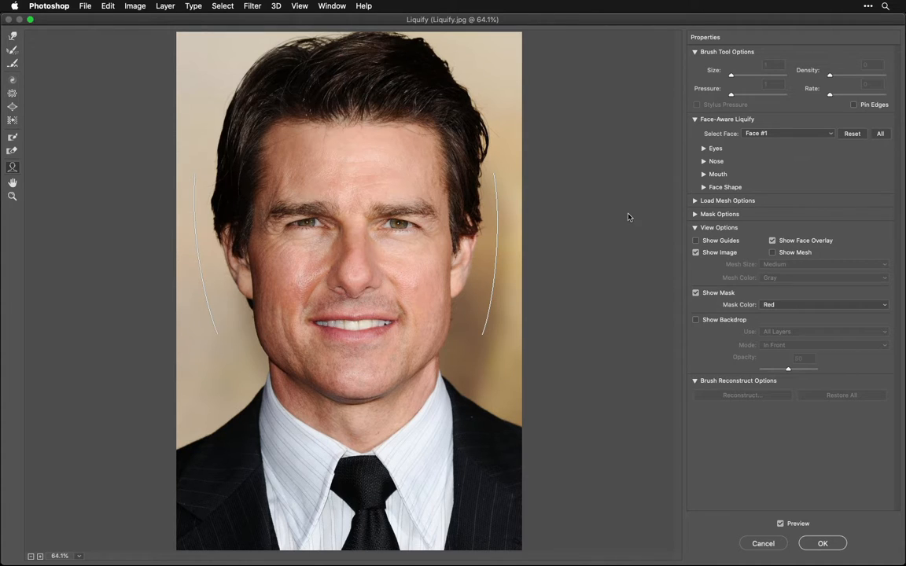
Warp the nose and mouth area with the Forward Warp tool and revert it with a Reconstruct amount of 0
click(11, 36)
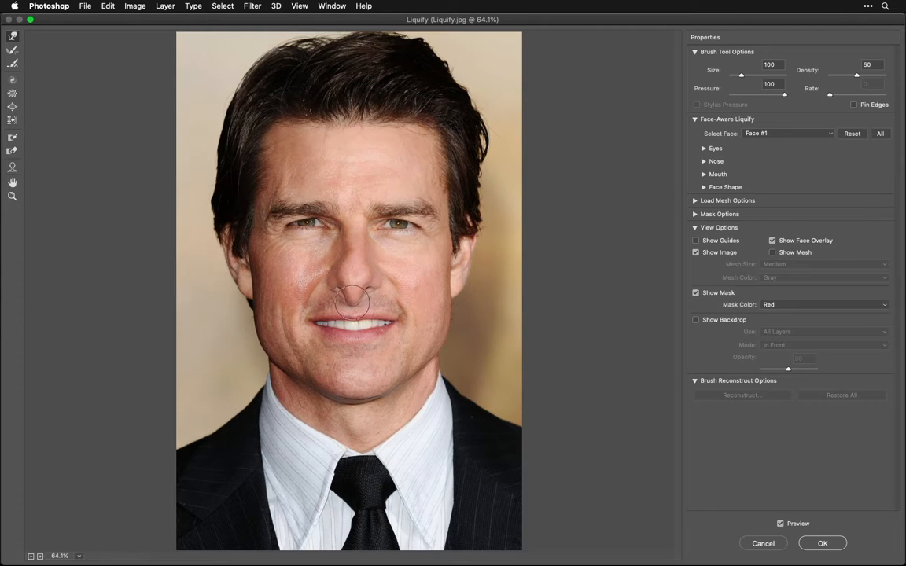
drag(353, 299, 338, 312)
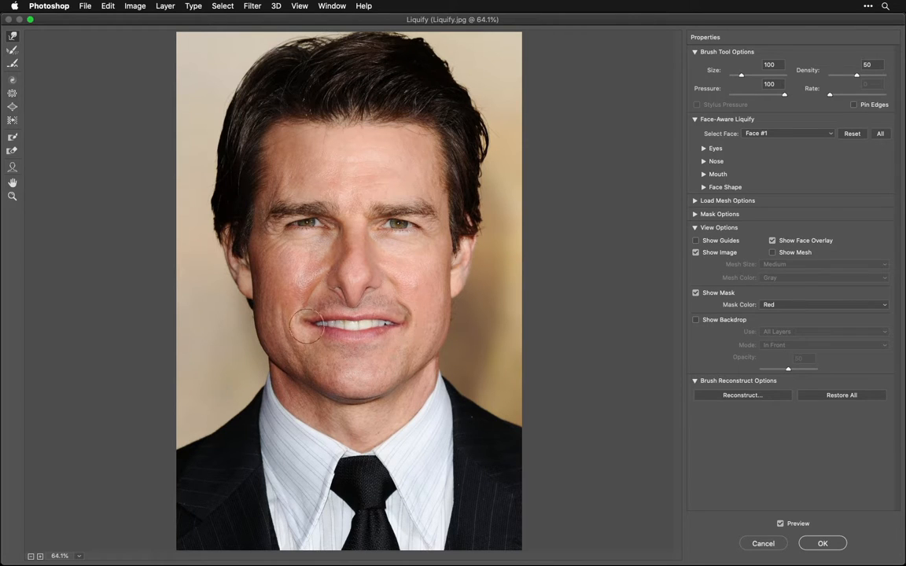
click(755, 396)
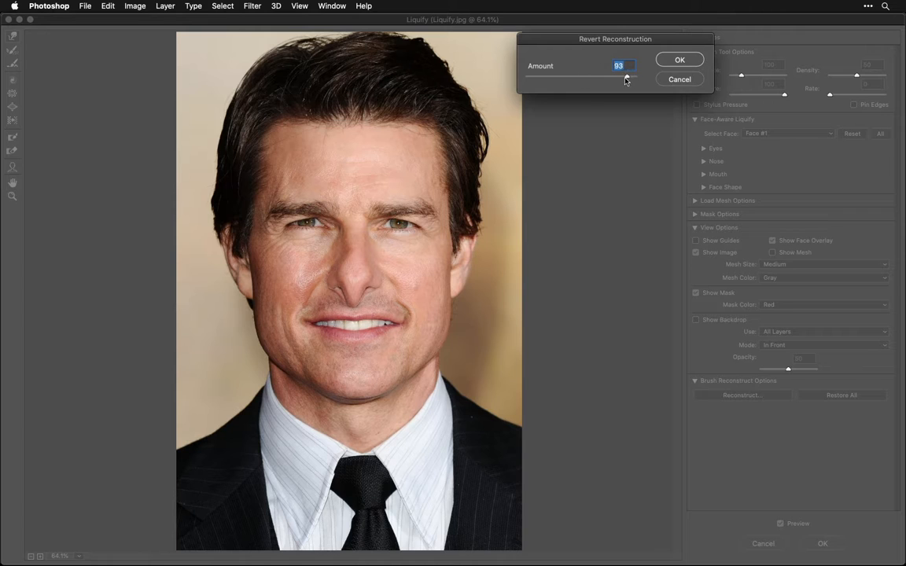
drag(626, 78, 536, 77)
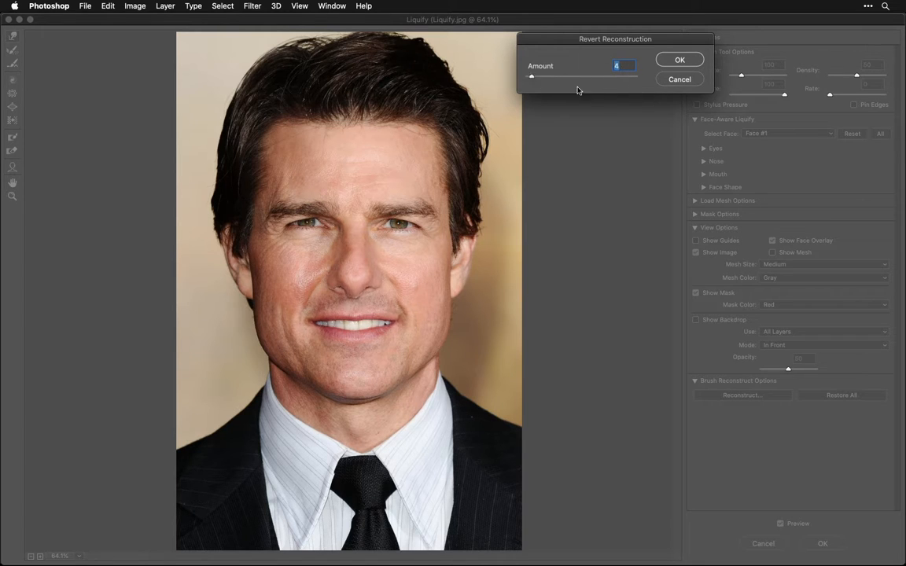
drag(616, 89, 516, 81)
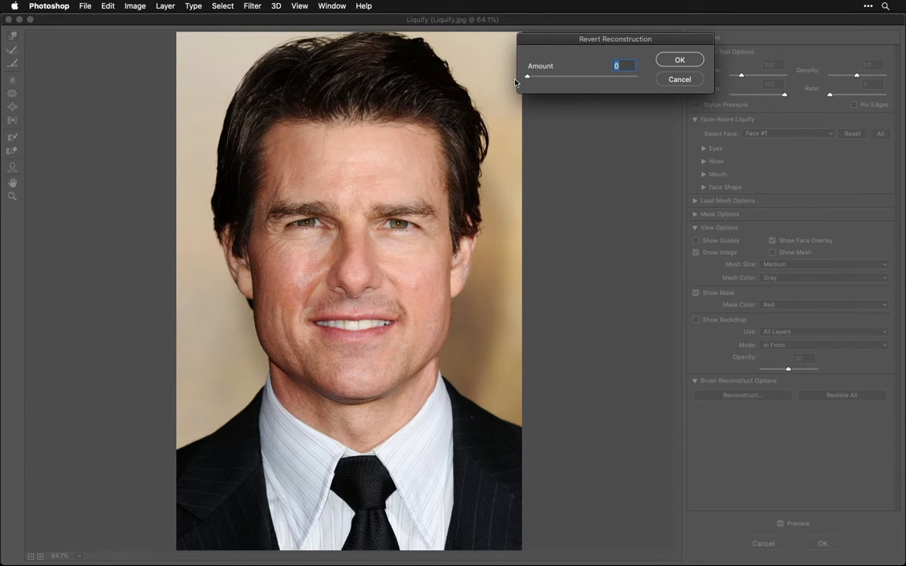
click(681, 60)
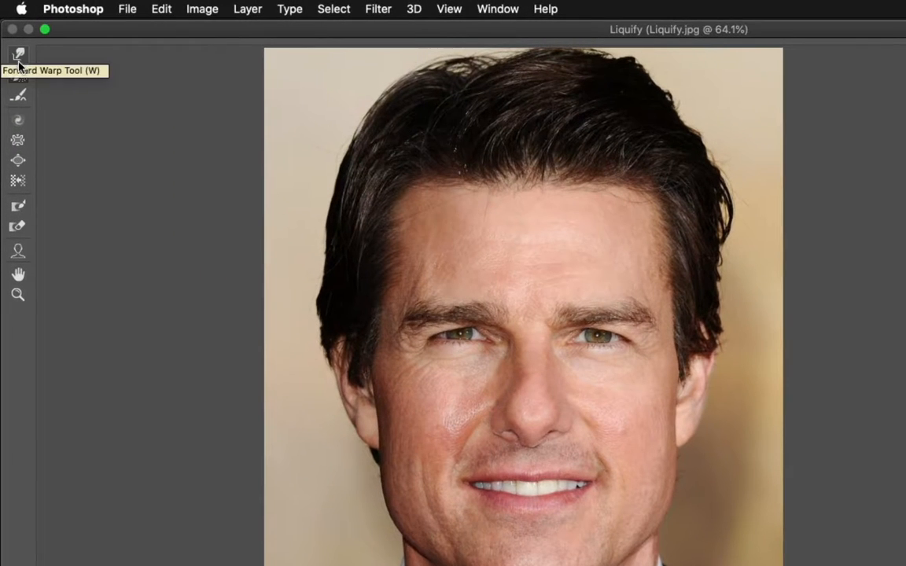
Pull both corners of the mouth outward and upward into a wide smile with the Forward Warp tool
click(18, 60)
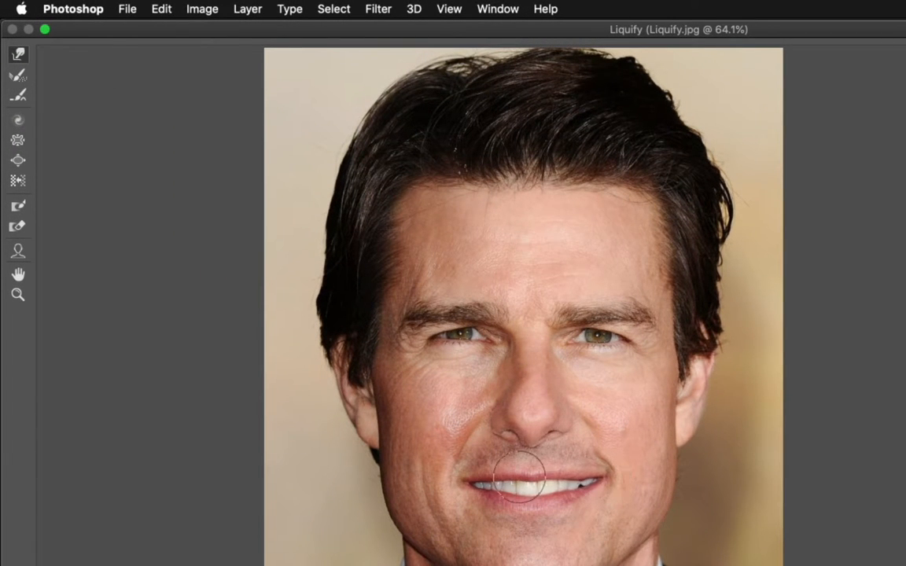
drag(472, 479, 435, 445)
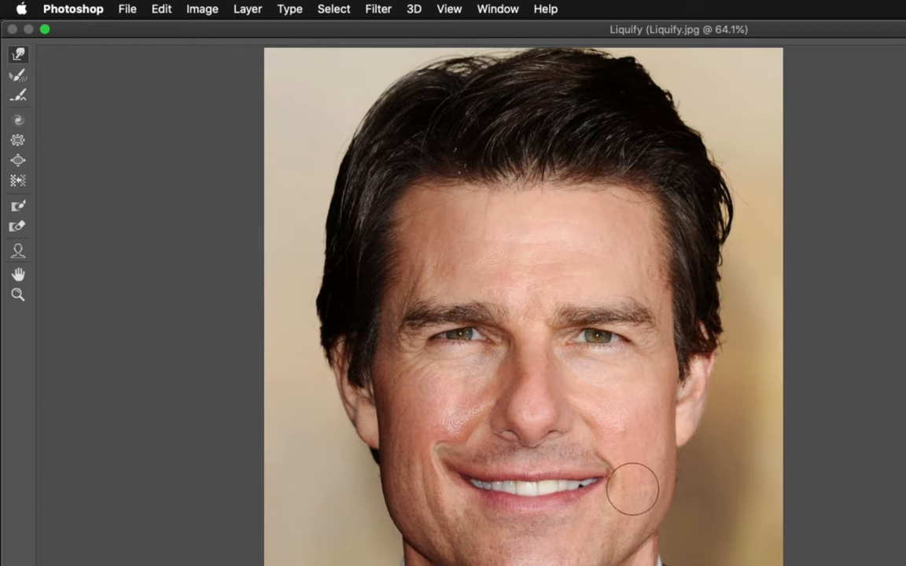
drag(601, 478, 629, 457)
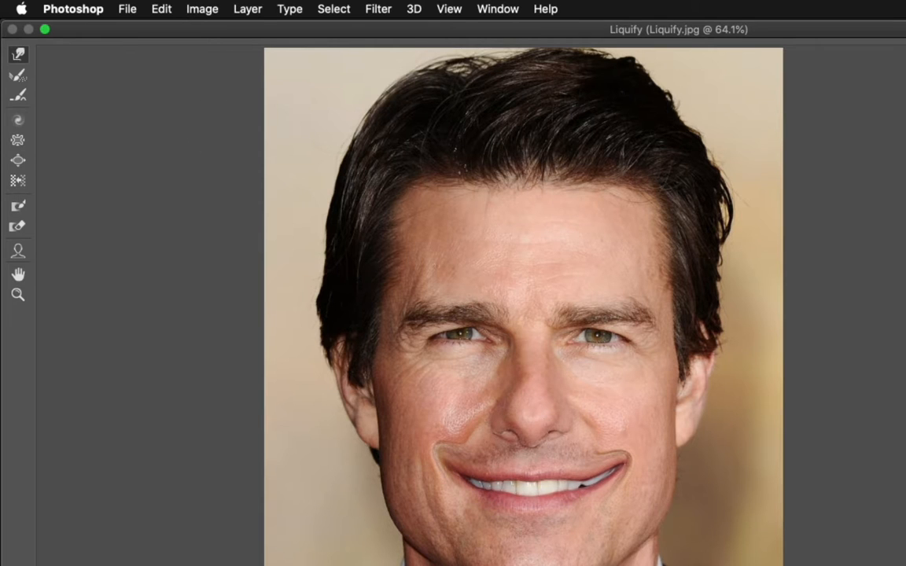
Restore the warped mouth corners with the Reconstruct tool and even out the mouth with the Smooth tool
click(19, 75)
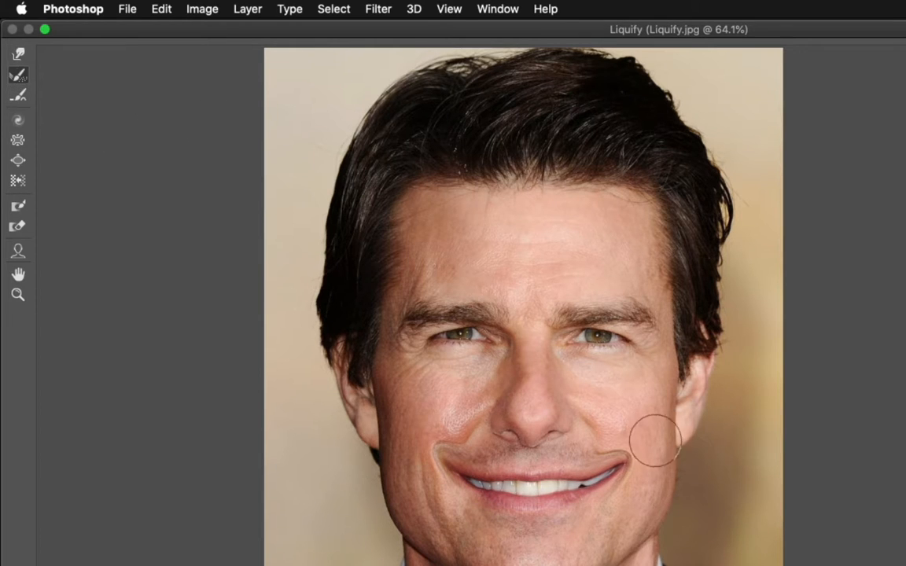
mouse_move(624, 441)
mouse_down()
mouse_move(631, 482)
mouse_move(627, 453)
mouse_move(619, 453)
mouse_move(606, 512)
mouse_move(418, 449)
mouse_move(446, 461)
mouse_up()
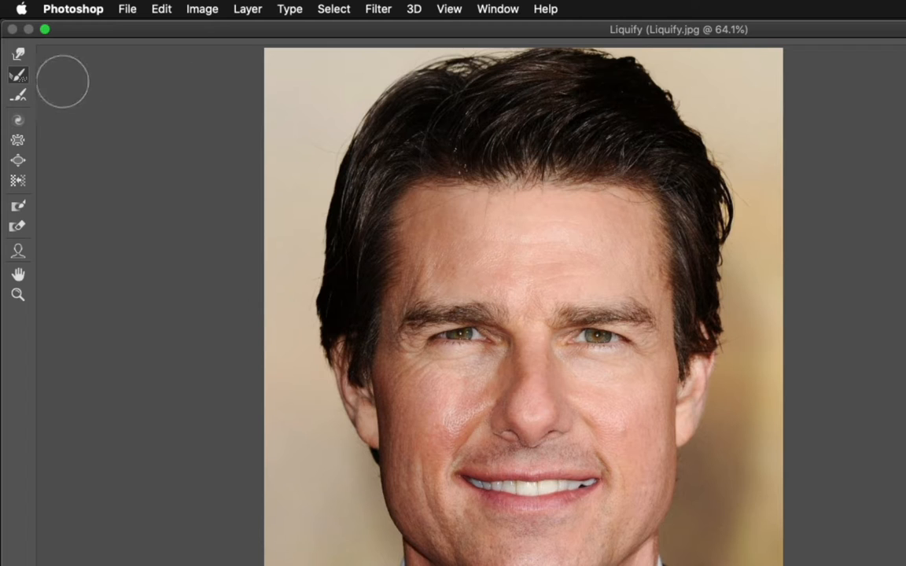
click(18, 95)
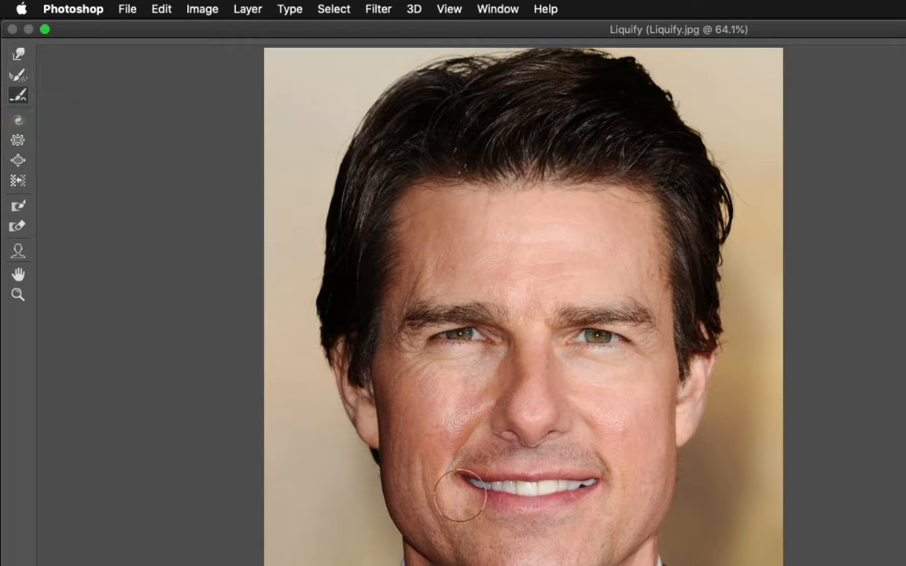
mouse_move(580, 485)
mouse_down()
mouse_move(606, 473)
mouse_move(592, 479)
mouse_move(596, 490)
mouse_move(567, 493)
mouse_up()
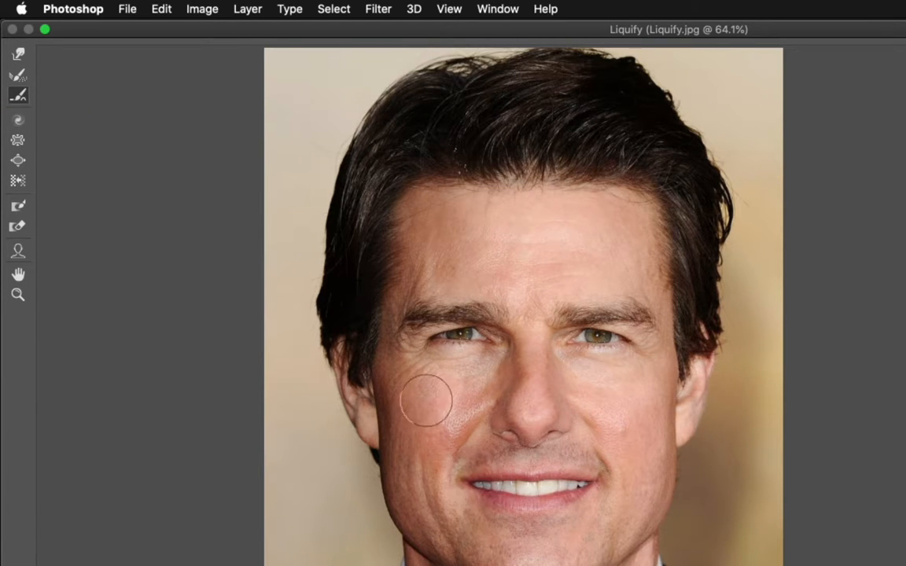
Twirl both eyes and eyebrows with an enlarged Twirl Clockwise brush so they slant down toward the nose
click(18, 120)
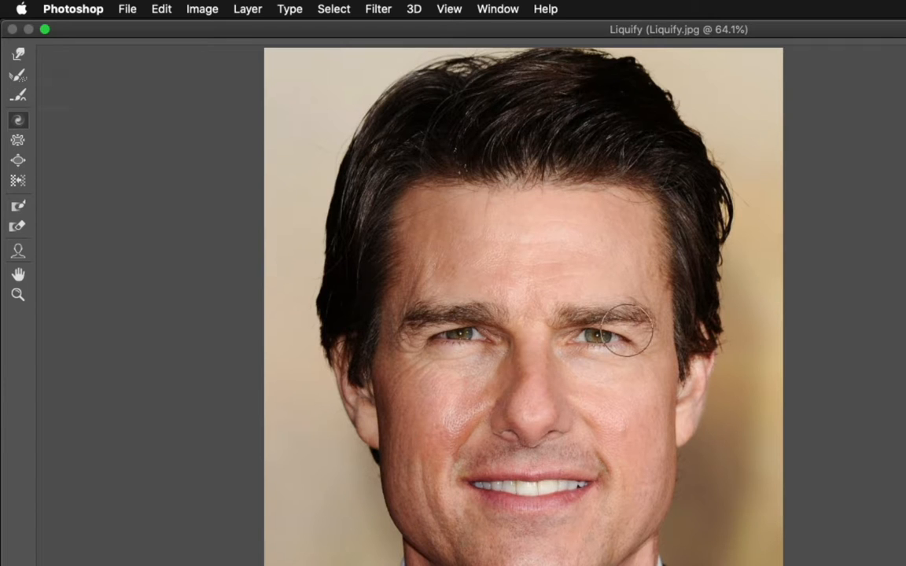
key(bracketright)
key(bracketright)
key(bracketright)
key(bracketright)
key(bracketright)
key(bracketright)
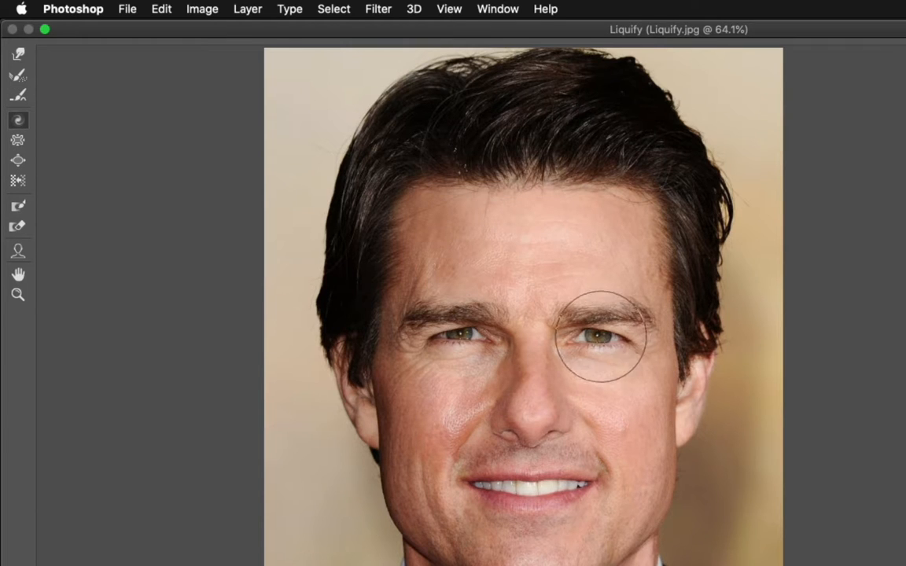
drag(598, 336, 598, 335)
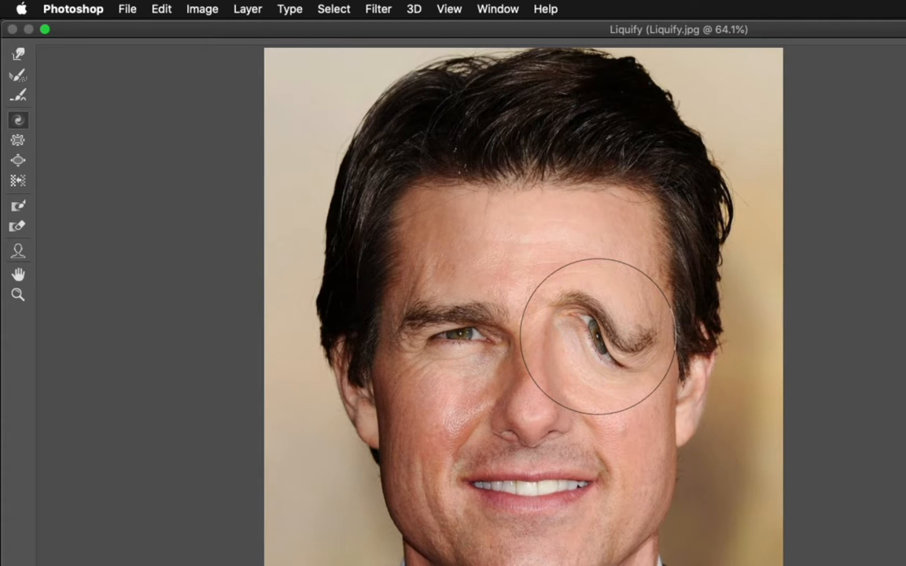
drag(598, 336, 597, 336)
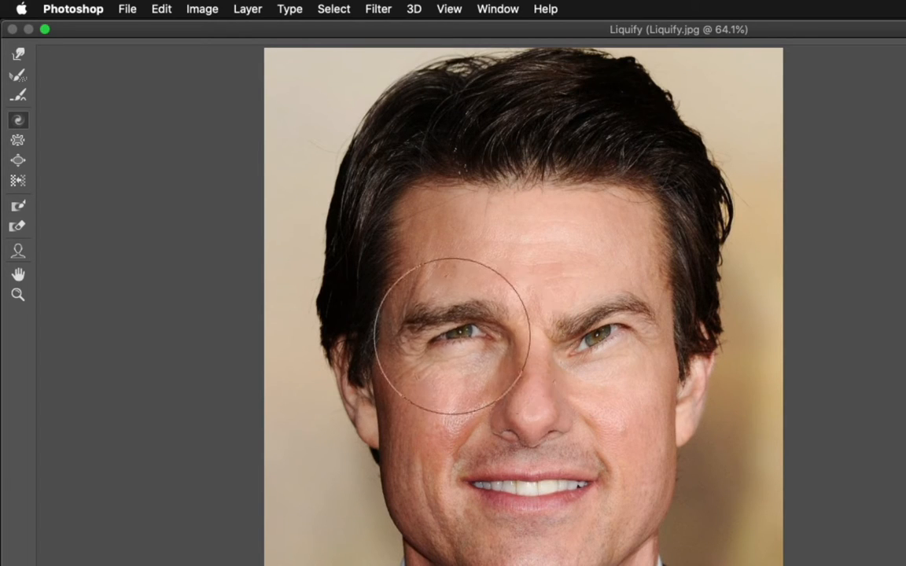
drag(453, 336, 453, 336)
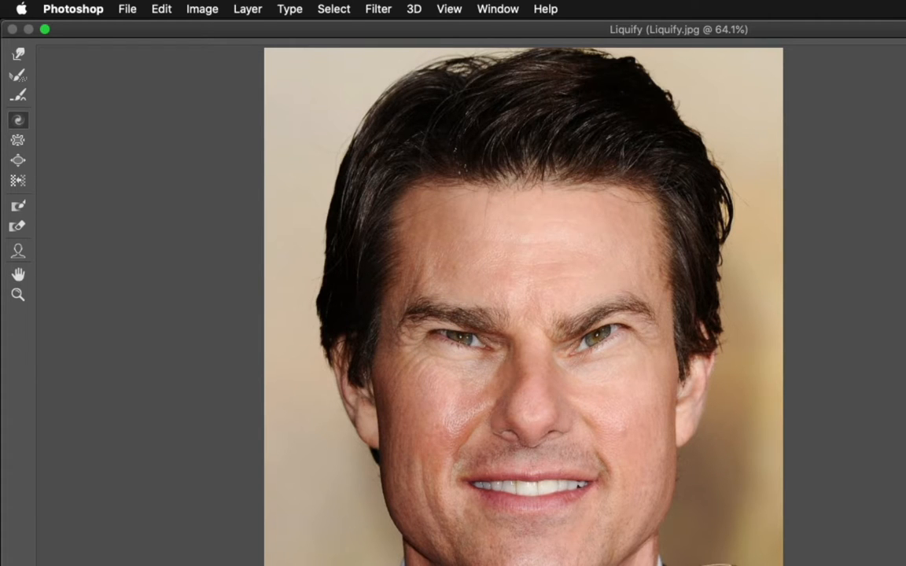
Shrink the nose with the Pucker tool, using a brush enlarged to cover the middle of the face
click(18, 141)
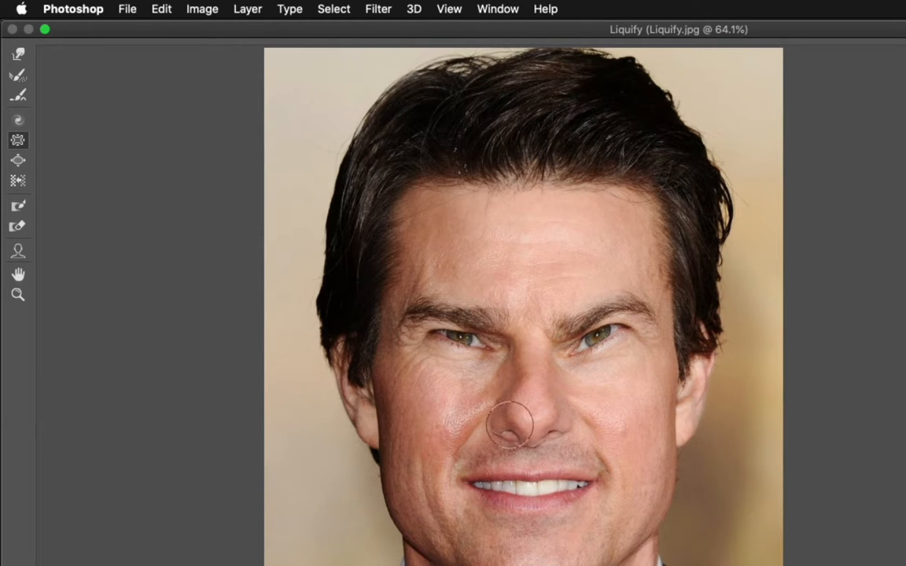
key(bracketright)
key(bracketright)
key(bracketright)
key(bracketright)
key(bracketright)
key(bracketright)
key(bracketright)
key(bracketright)
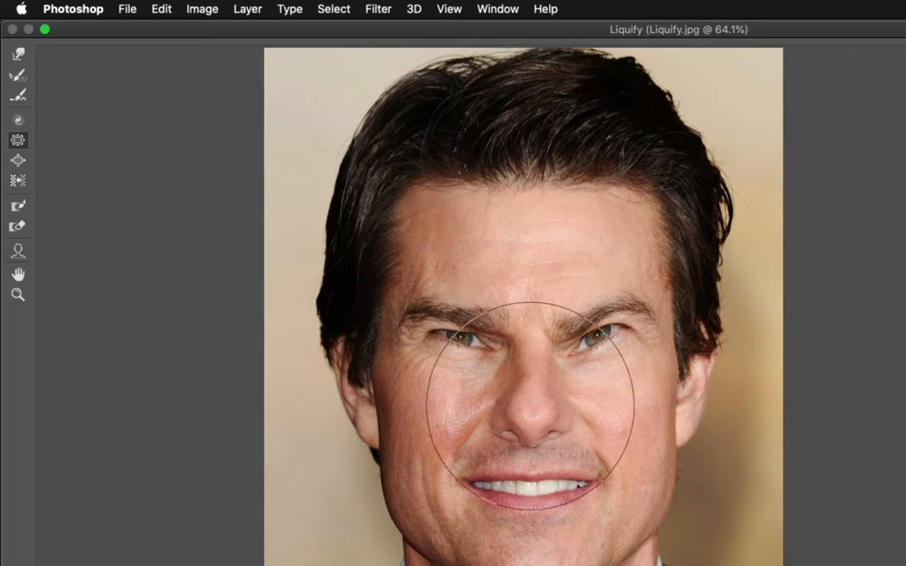
drag(530, 405, 530, 405)
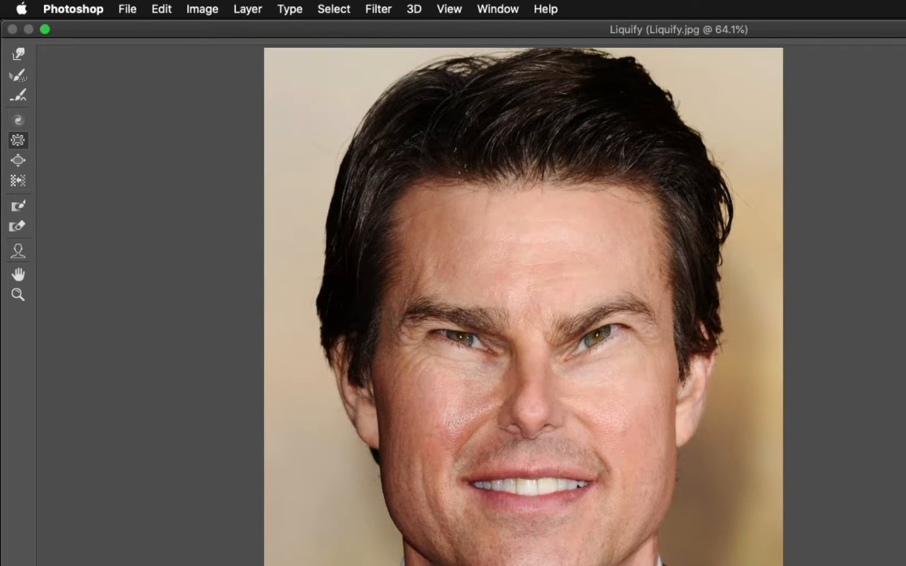
Enlarge both eyes with the Bloat tool, using a brush big enough to cover an eye and its eyebrow
click(17, 159)
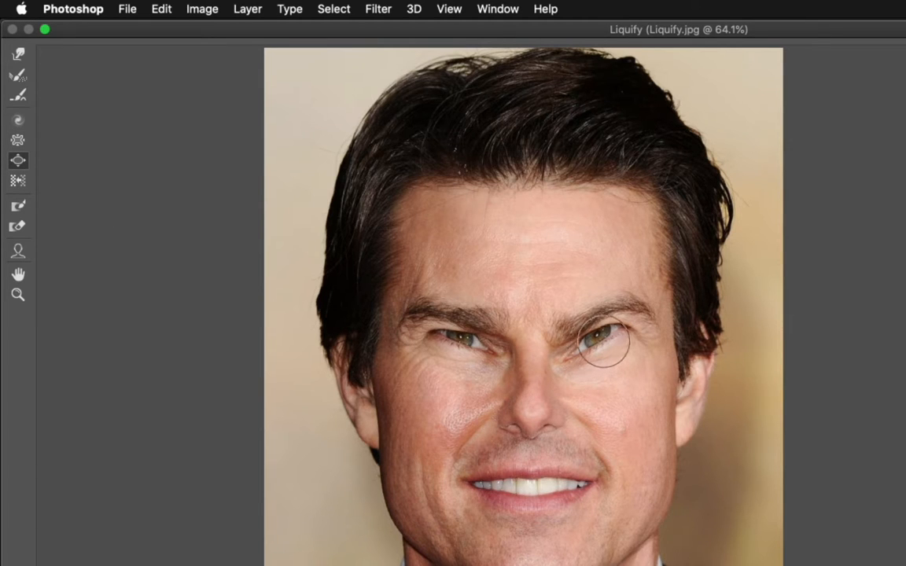
key(bracketright)
key(bracketright)
key(bracketright)
key(bracketright)
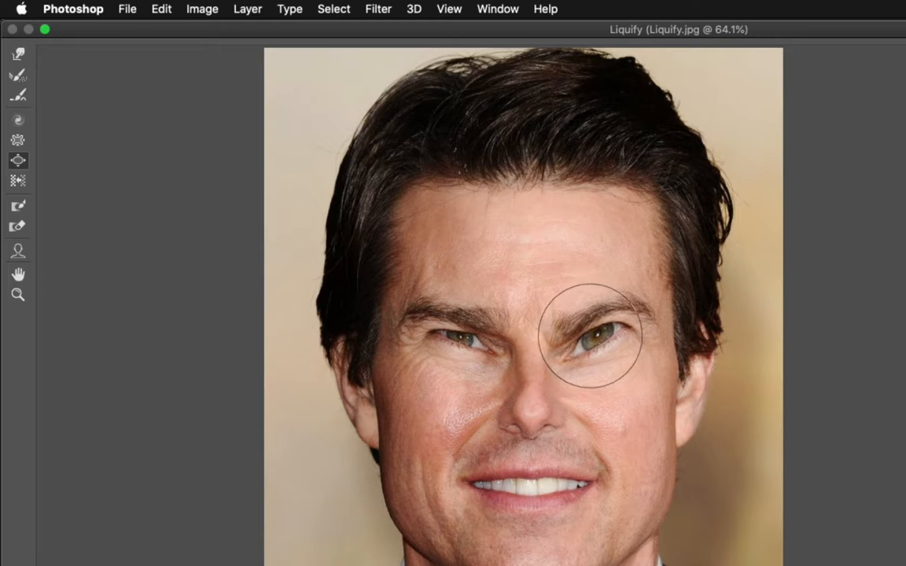
click(610, 335)
click(460, 336)
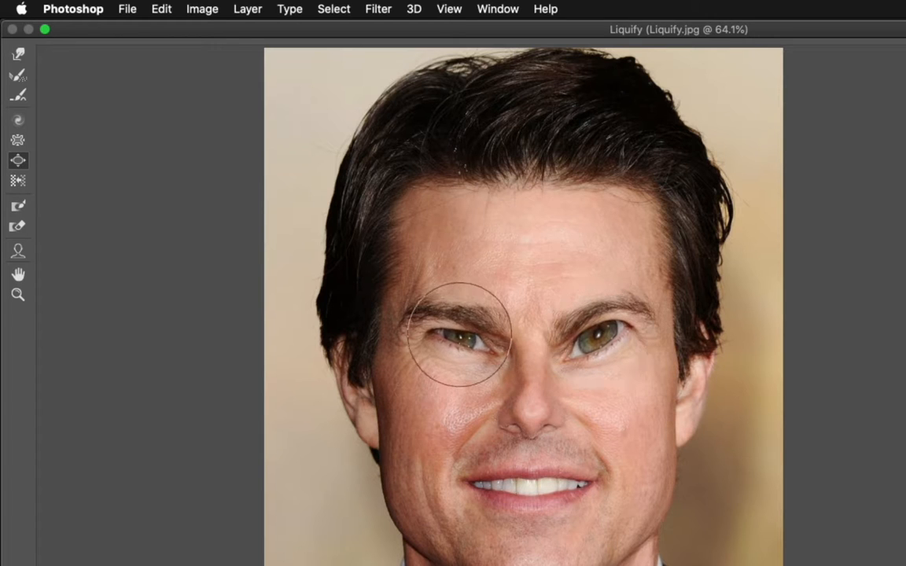
click(460, 336)
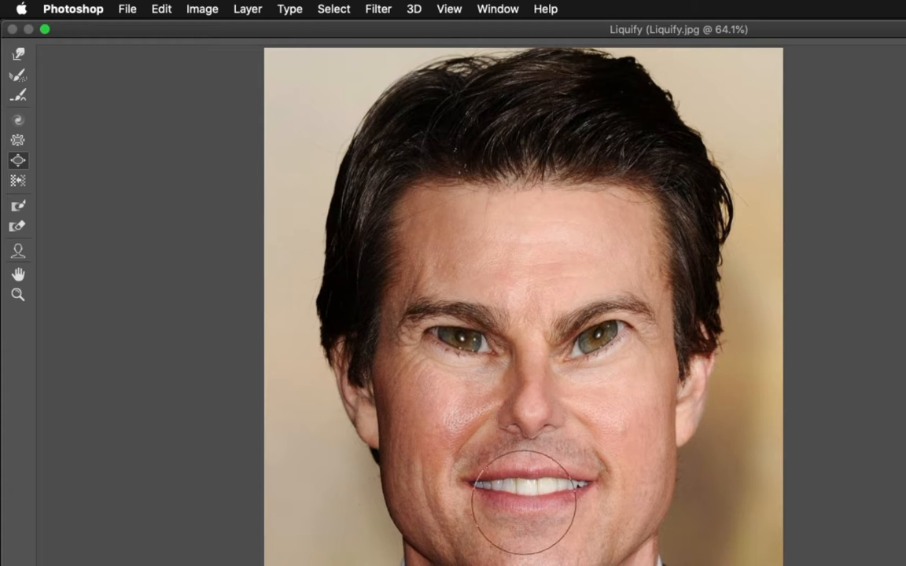
Increase the Bloat brush size further to cover the whole mouth
key(bracketright)
key(bracketright)
key(bracketright)
key(bracketright)
key(bracketright)
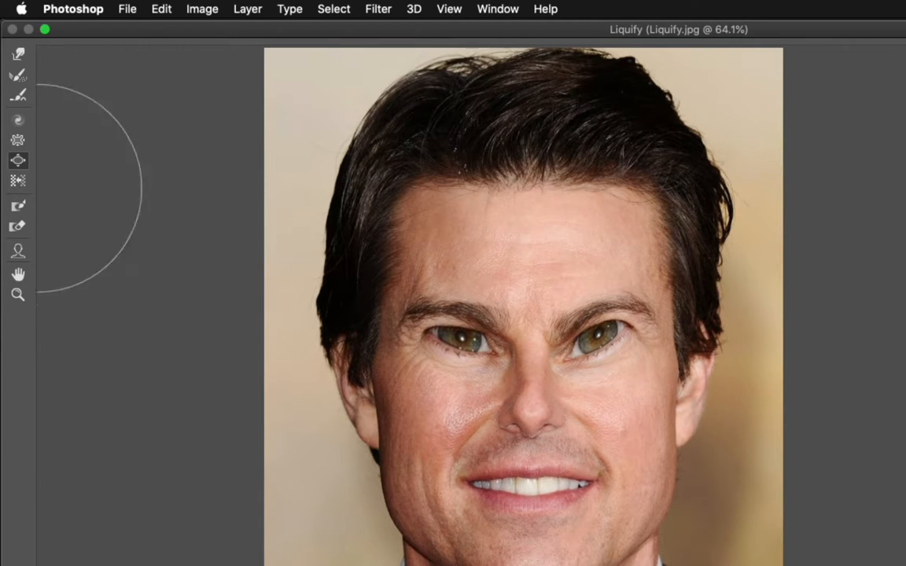
Try the Push Left tool across the eye on the image's left side and undo the stroke
click(17, 180)
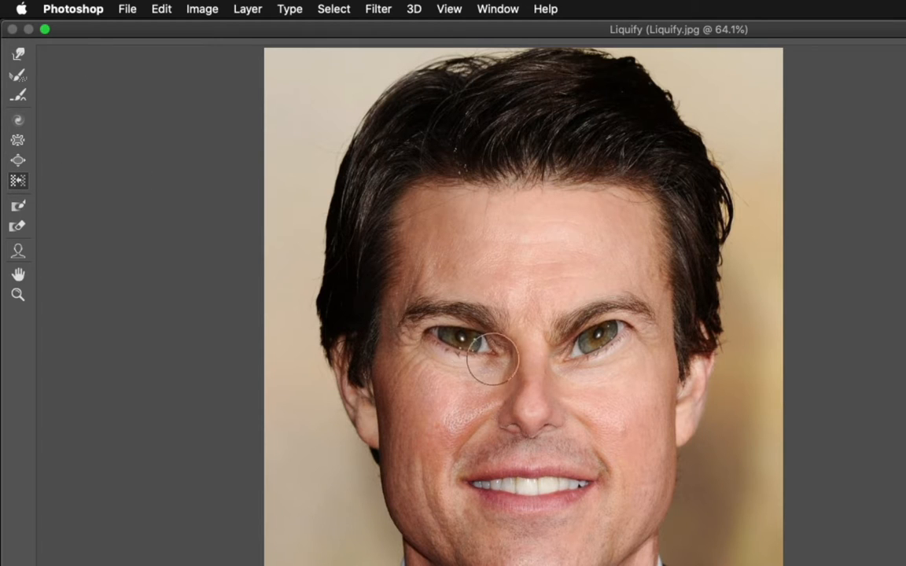
drag(477, 360, 424, 340)
key(super+z)
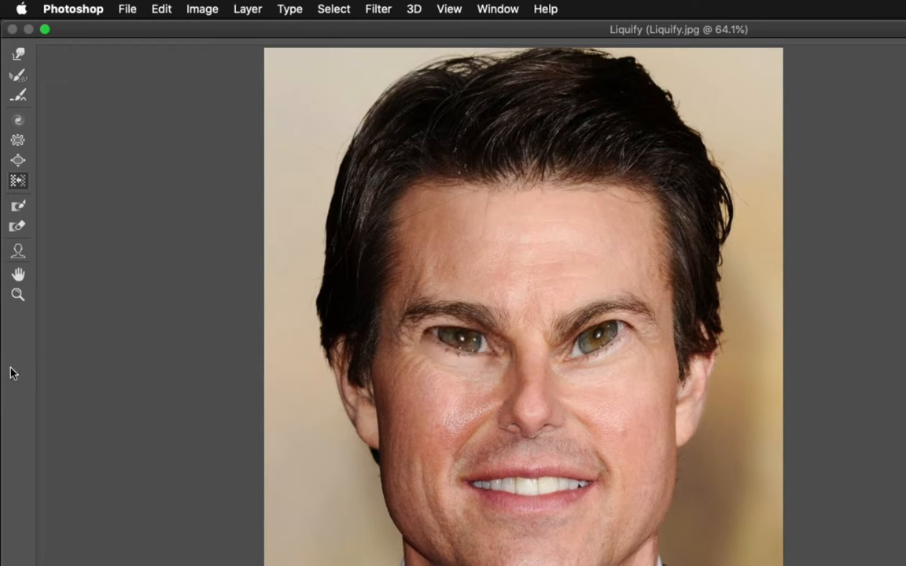
Paint a freeze mask over the hair, ears, neck, clothing and background, leaving the inner face unmasked
click(18, 205)
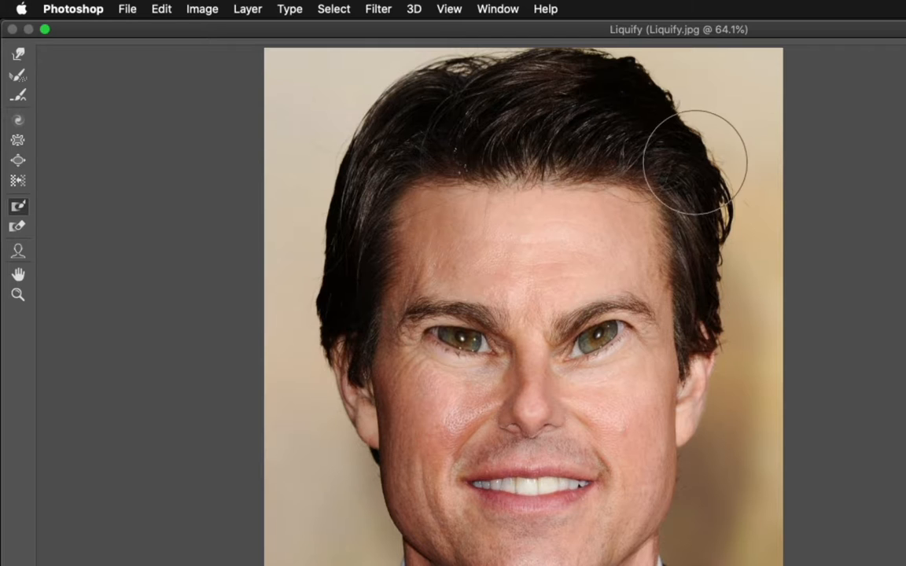
mouse_move(698, 157)
mouse_down()
mouse_move(722, 324)
mouse_move(707, 308)
mouse_move(681, 218)
mouse_move(704, 319)
mouse_move(703, 460)
mouse_move(652, 565)
mouse_move(648, 550)
mouse_move(629, 565)
mouse_up()
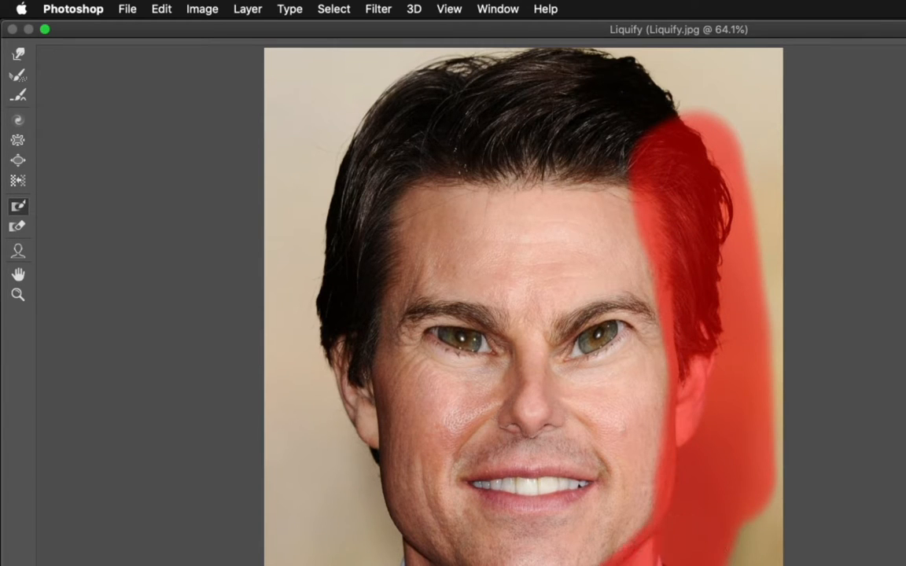
mouse_move(429, 565)
mouse_down()
mouse_move(435, 546)
mouse_move(667, 536)
mouse_move(364, 516)
mouse_move(328, 324)
mouse_move(354, 283)
mouse_move(355, 253)
mouse_move(362, 266)
mouse_move(460, 129)
mouse_move(423, 167)
mouse_move(662, 174)
mouse_move(581, 81)
mouse_move(633, 110)
mouse_move(780, 162)
mouse_move(828, 430)
mouse_move(801, 263)
mouse_move(768, 565)
mouse_up()
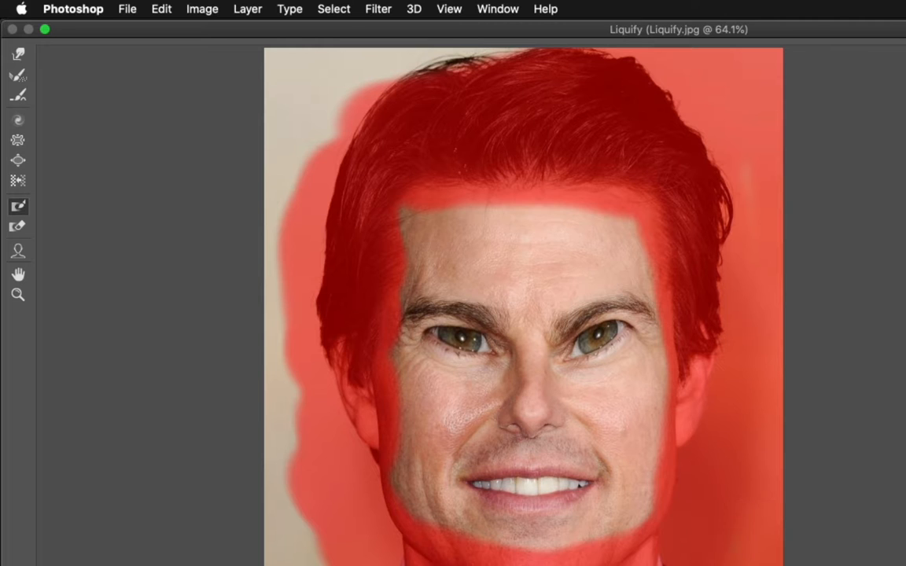
mouse_move(260, 565)
mouse_down()
mouse_move(212, 479)
mouse_move(263, 192)
mouse_move(368, 189)
mouse_move(314, 71)
mouse_move(546, 40)
mouse_up()
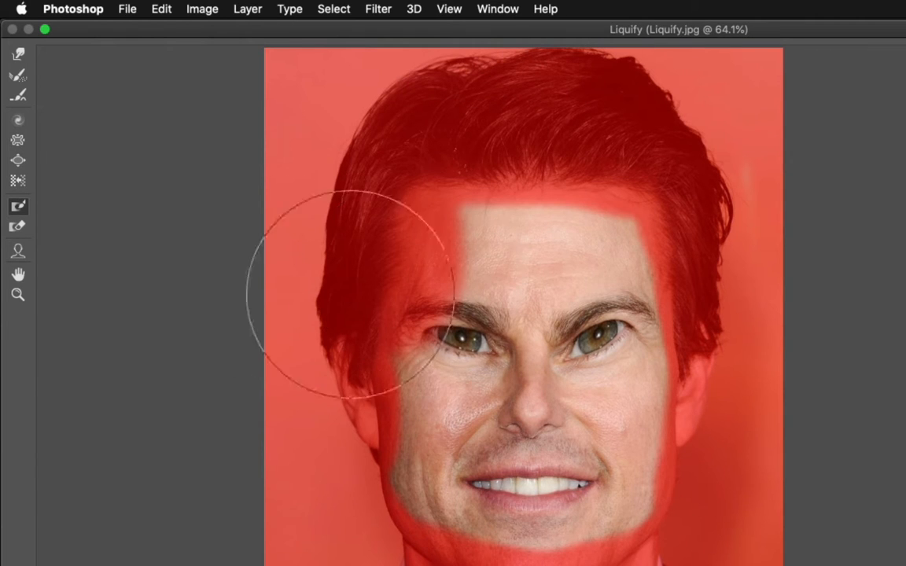
Thaw the mask over the forehead and eyebrow on the image's left side, using an enlarged brush
click(21, 227)
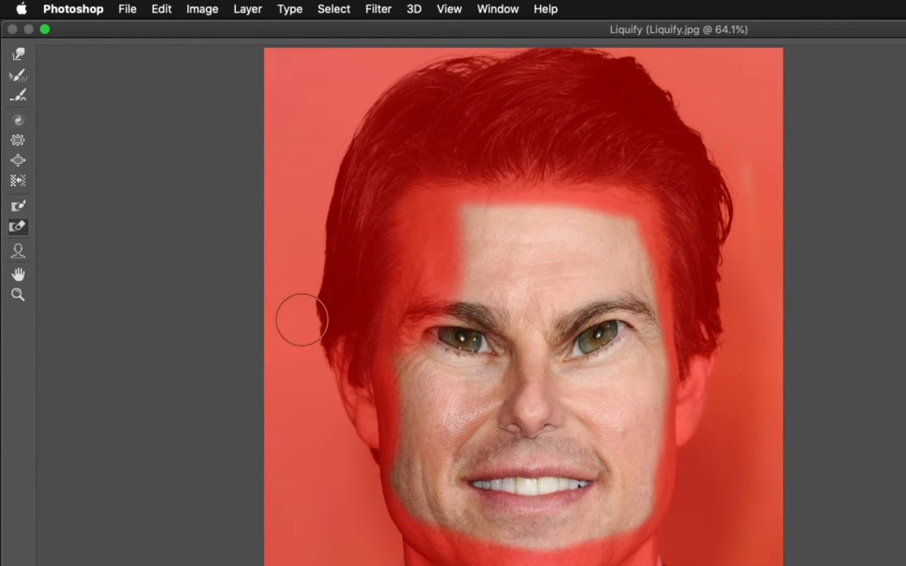
key(bracketright)
key(bracketright)
key(bracketright)
key(bracketright)
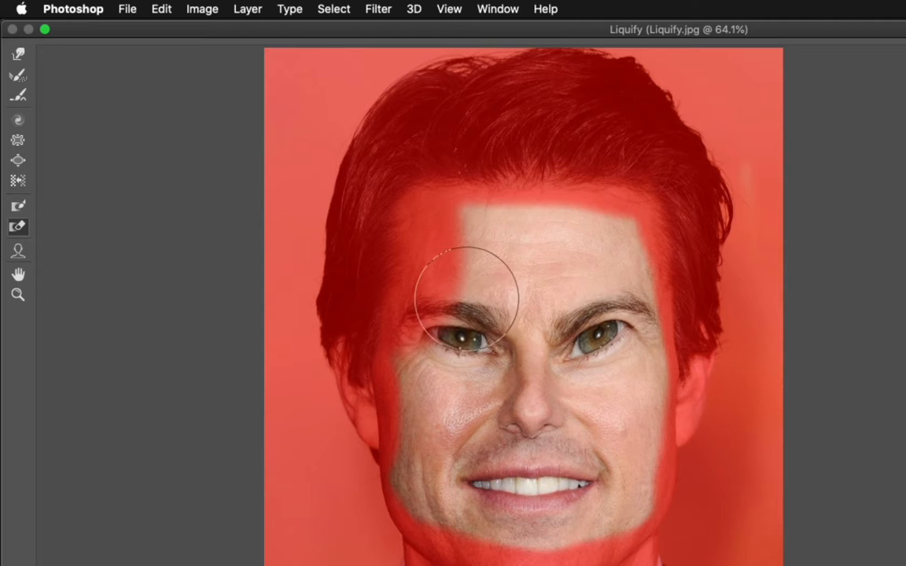
mouse_move(467, 299)
mouse_down()
mouse_move(461, 308)
mouse_move(467, 258)
mouse_move(453, 265)
mouse_move(445, 330)
mouse_move(449, 239)
mouse_move(453, 311)
mouse_up()
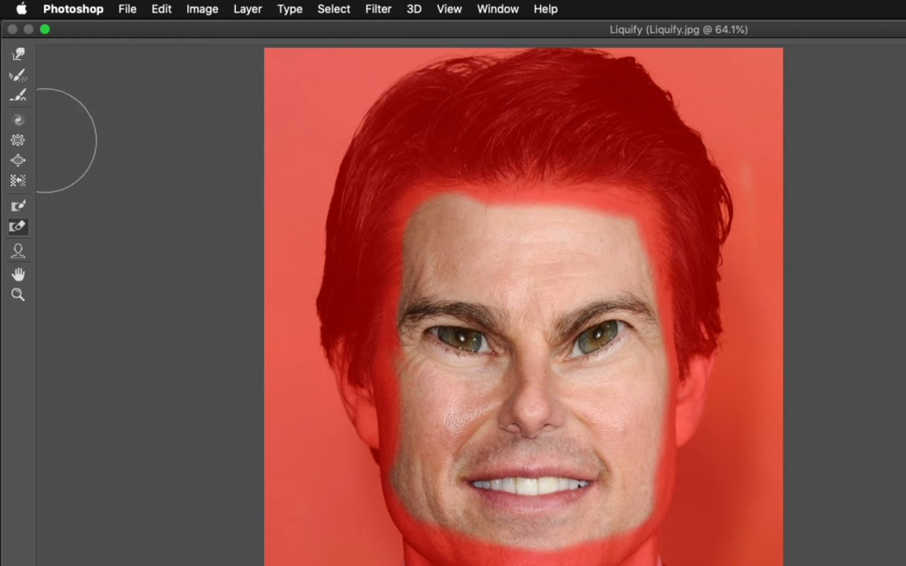
Shrink the unmasked facial features toward the nose with the Pucker tool at brush size 900
click(17, 140)
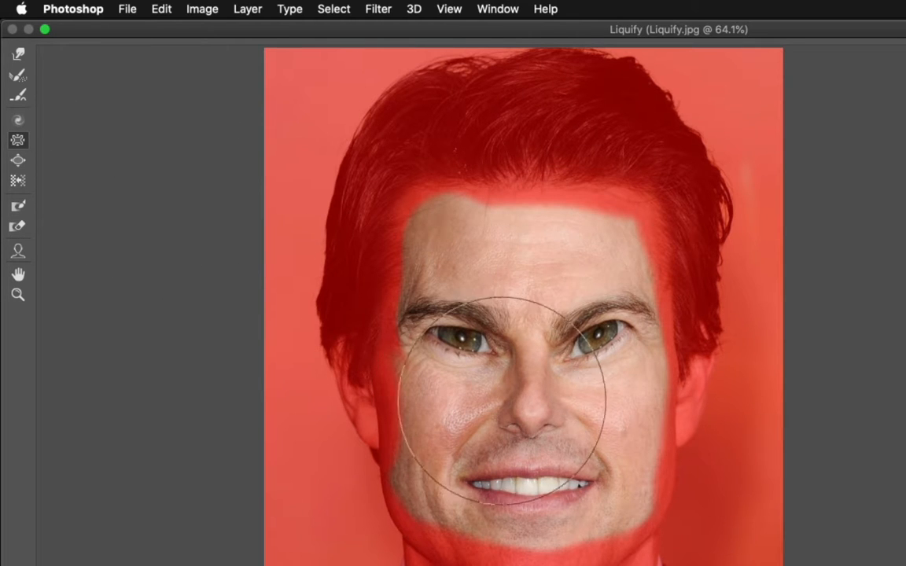
key(bracketright)
key(bracketright)
key(bracketright)
key(bracketright)
key(bracketright)
key(bracketright)
click(530, 378)
drag(529, 378, 529, 378)
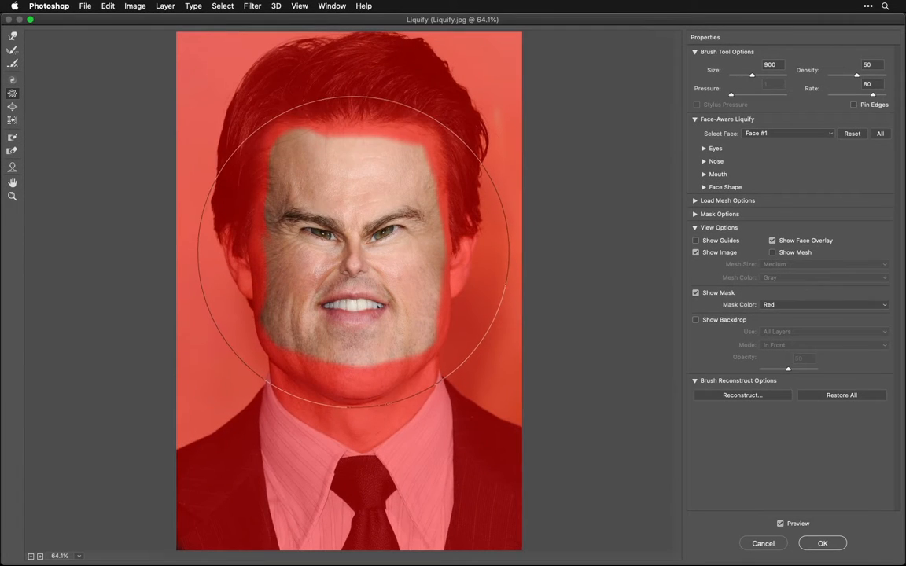
drag(354, 250, 354, 250)
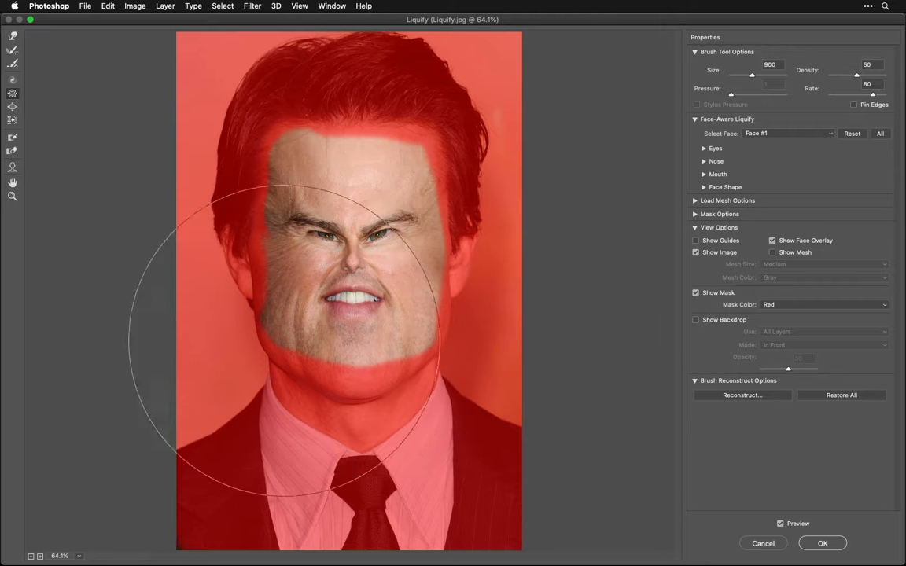
Switch to the Face tool, reconstruct the distortion with an amount of 56, and apply the Liquify filter
click(12, 168)
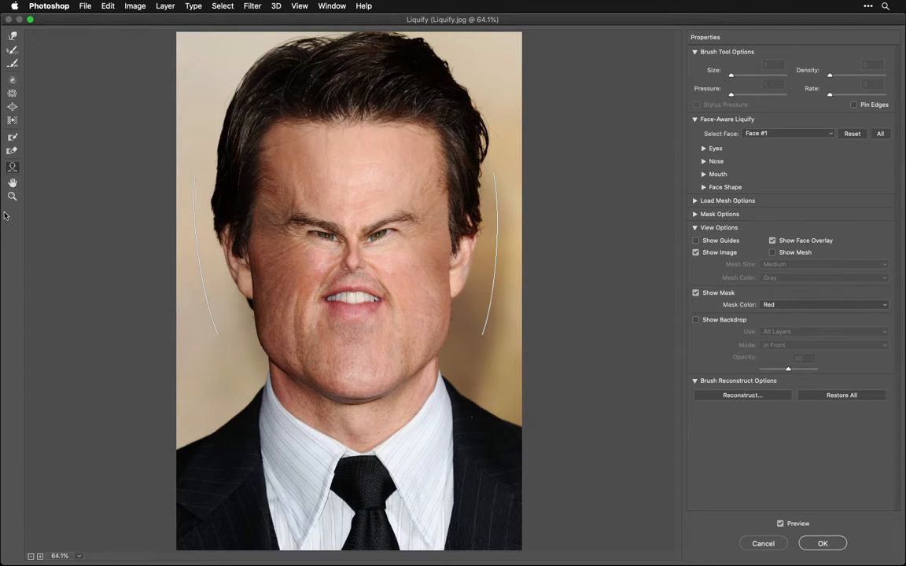
click(747, 396)
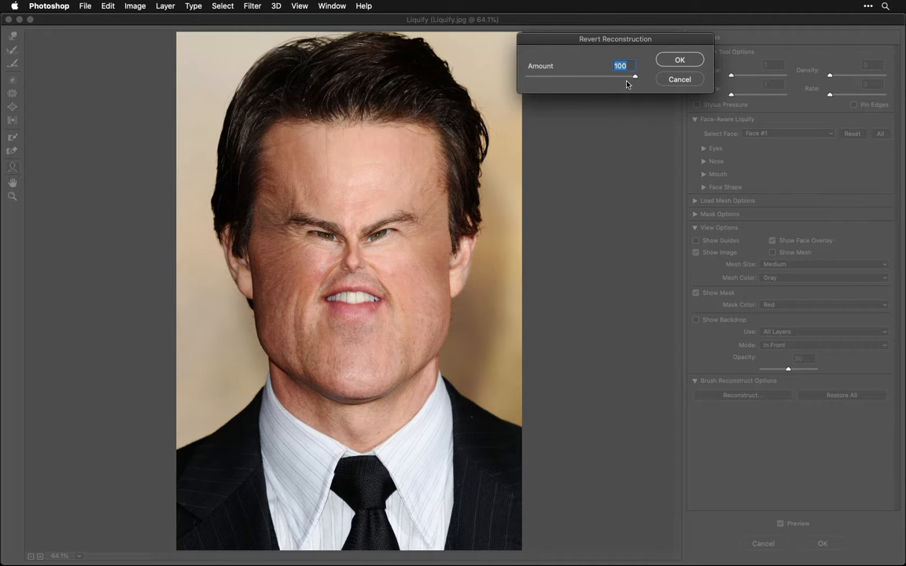
drag(627, 85, 588, 87)
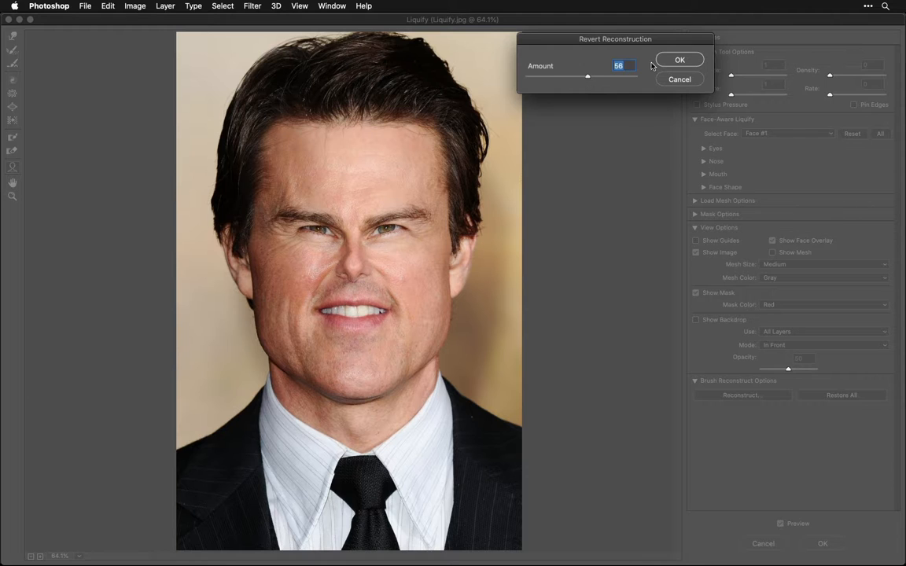
click(678, 61)
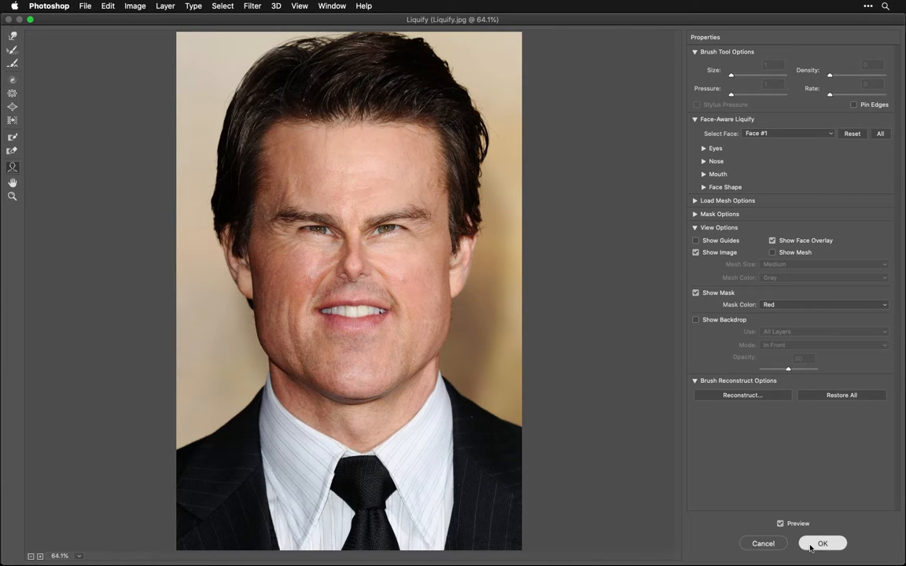
click(811, 544)
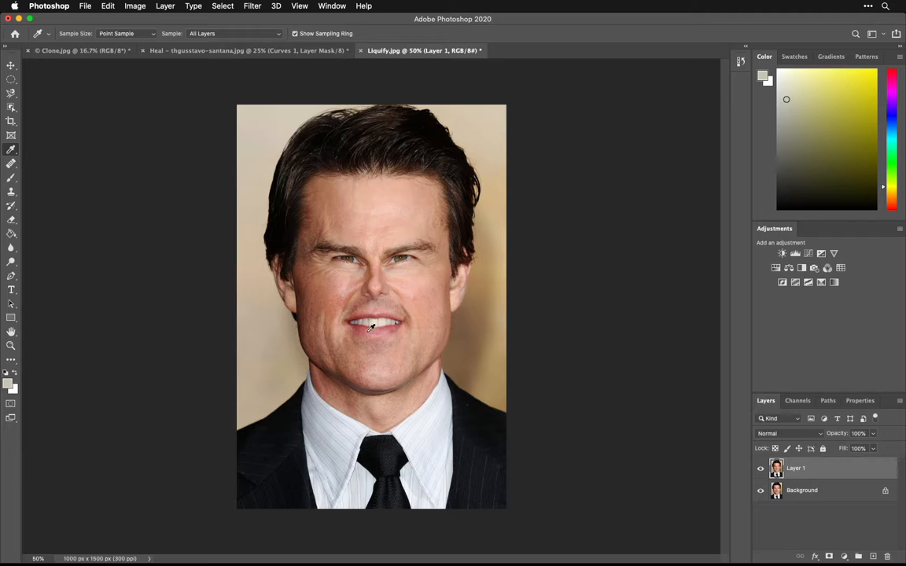
Toggle the visibility of Layer 1 repeatedly to compare the liquified portrait with the original
click(760, 468)
click(761, 469)
click(760, 468)
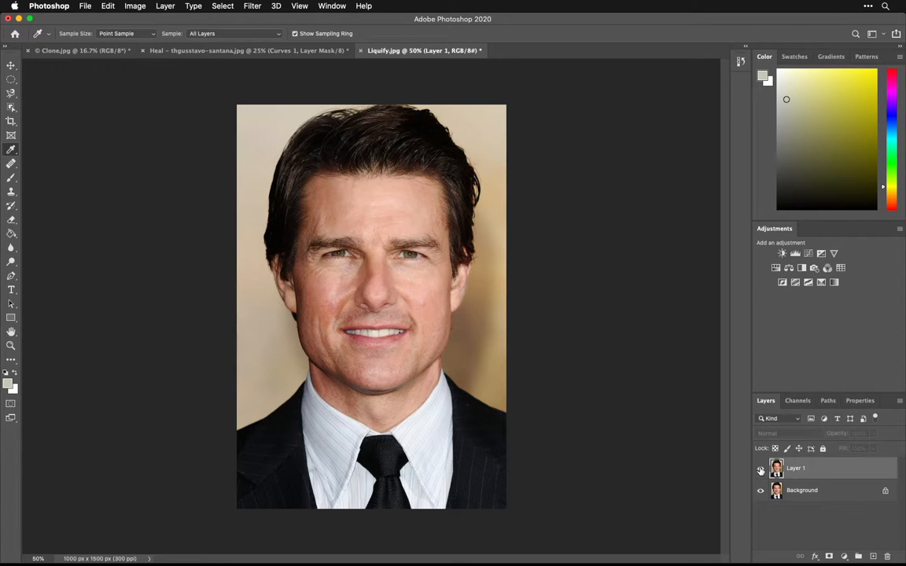
click(761, 469)
click(761, 468)
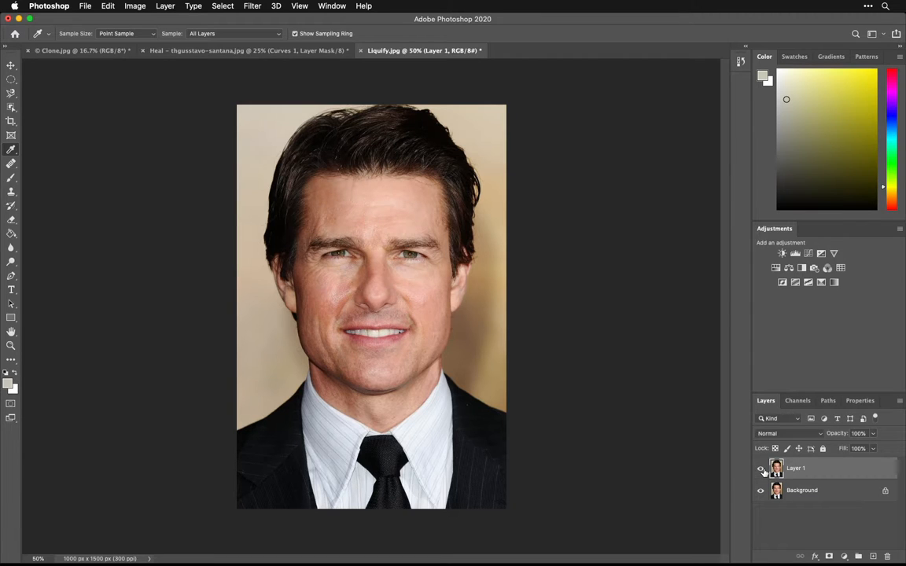
click(760, 469)
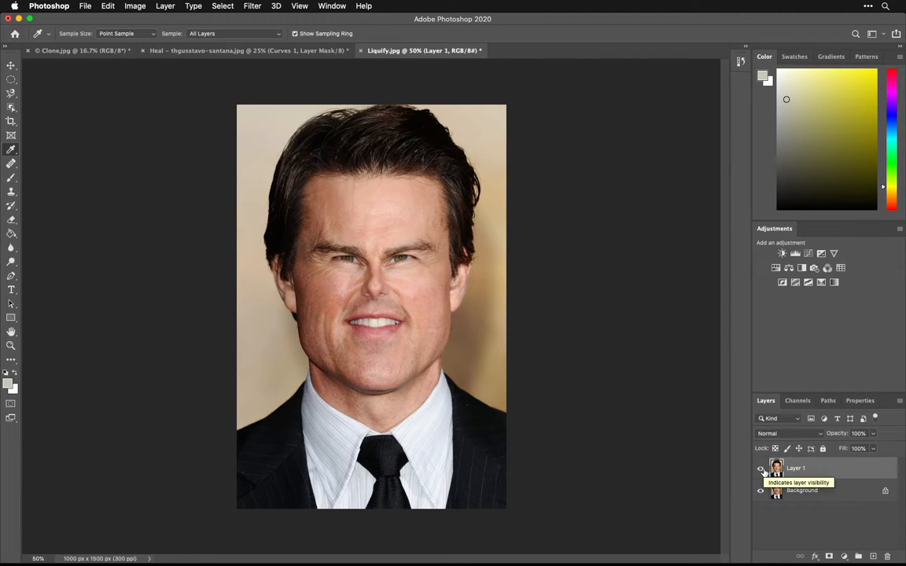